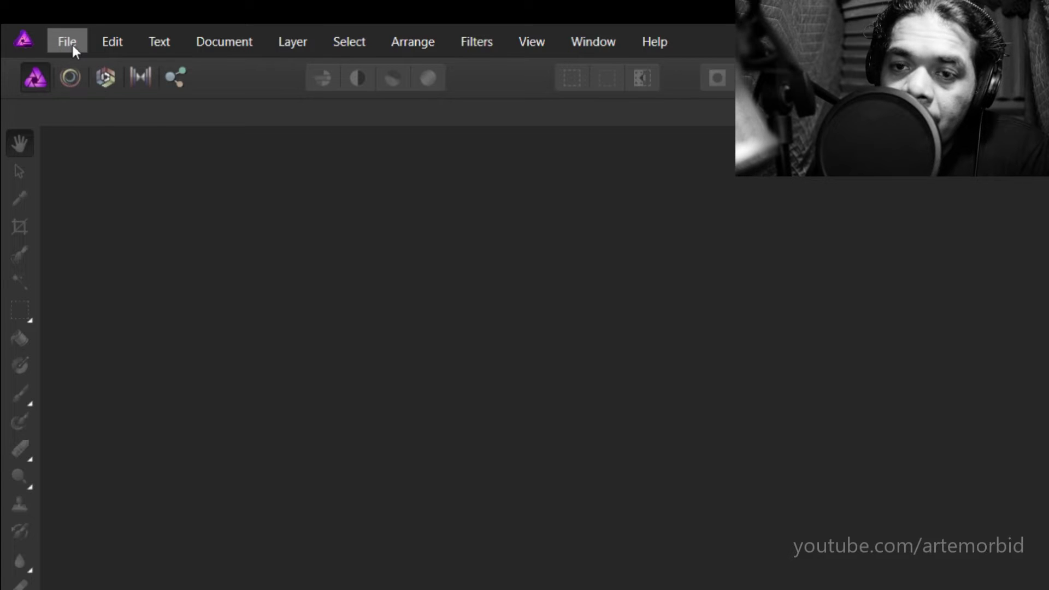
Choose File > New Stack to open an empty New Stack dialog.
click(72, 45)
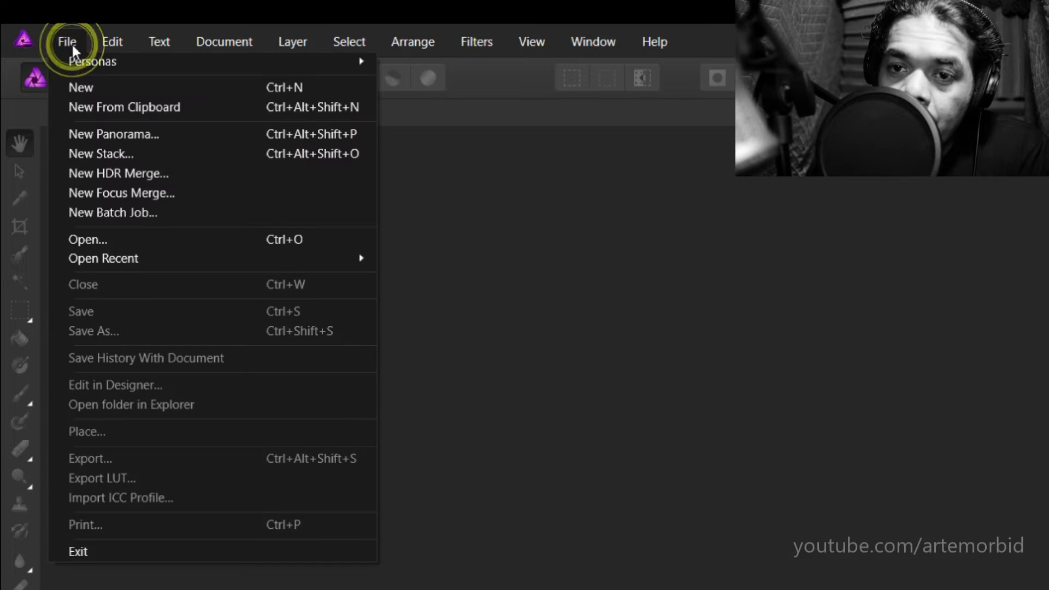
click(65, 154)
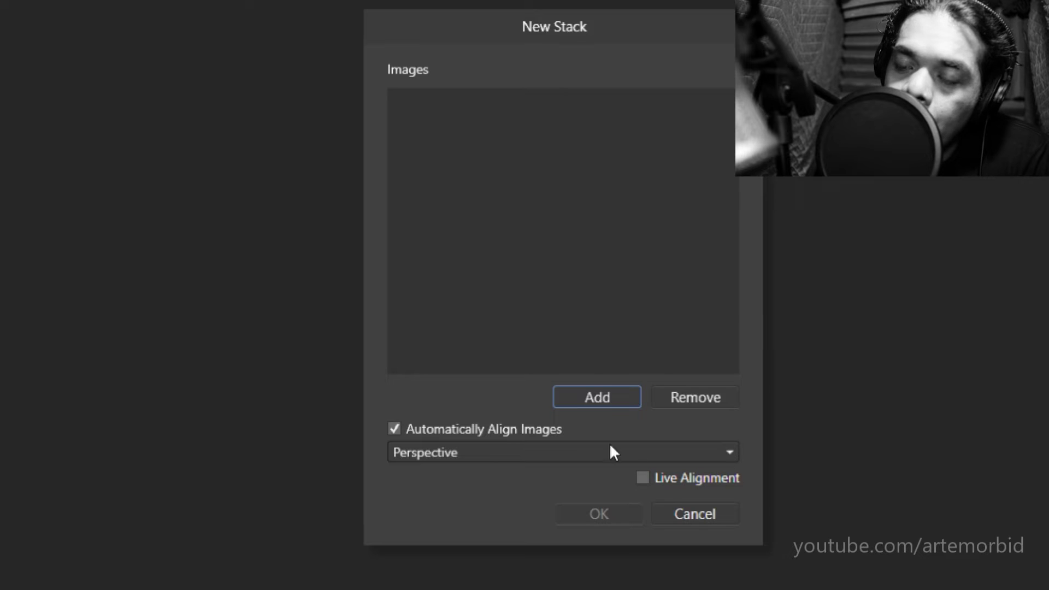
Browse the TOSHIBA EXT drive to the Stacking Chicago Skyline 9-22-2019 folder to add images.
click(614, 400)
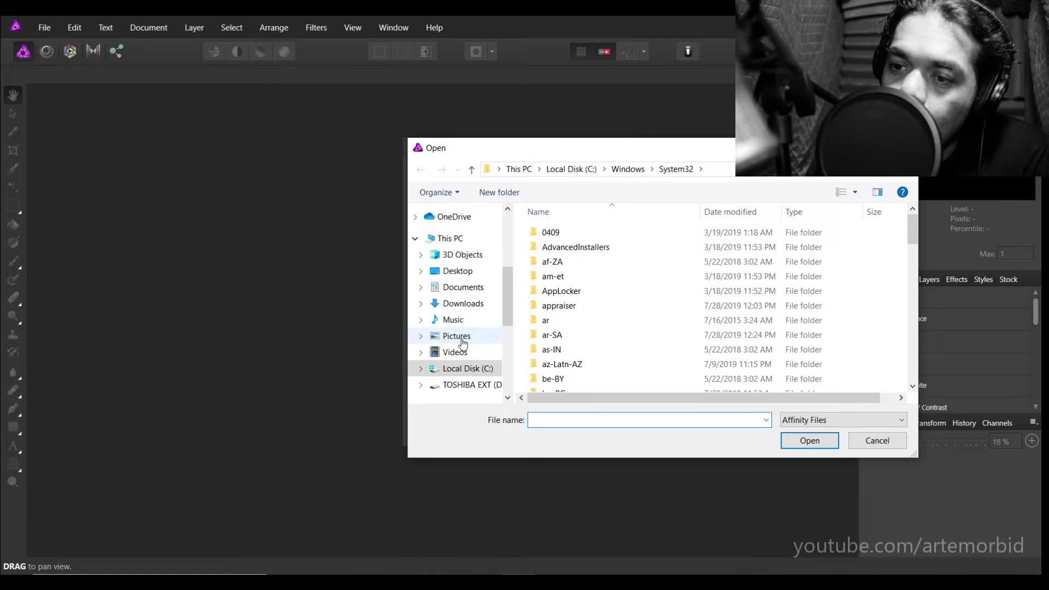
click(464, 385)
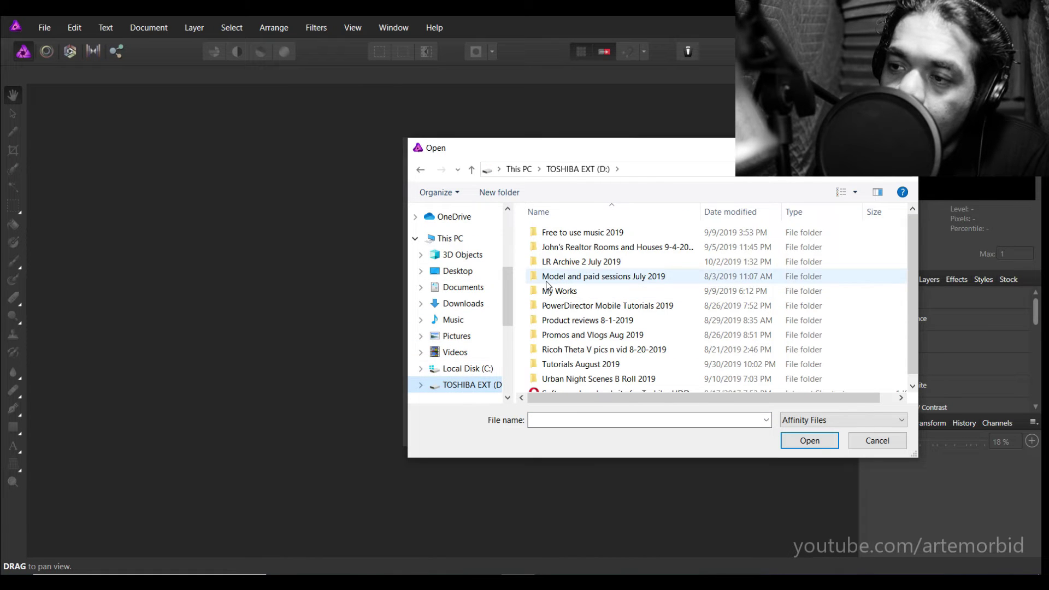
double_click(557, 263)
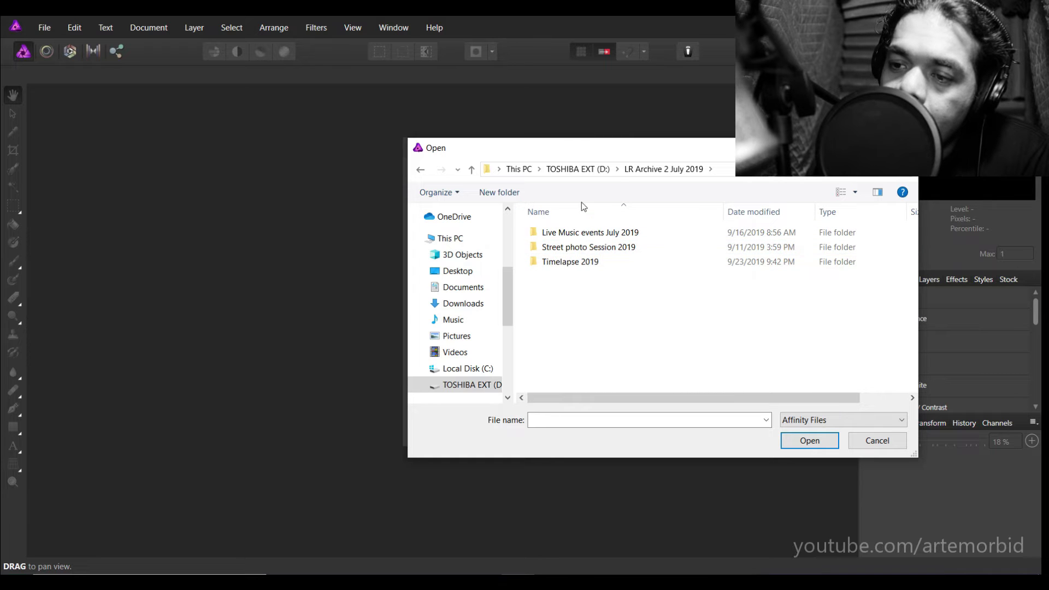
click(574, 169)
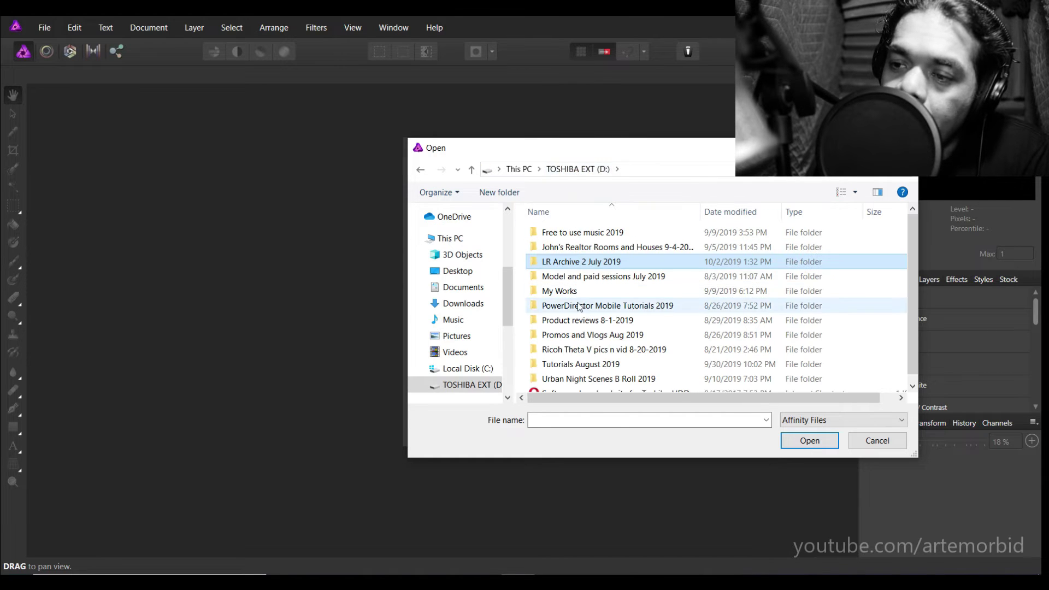
click(575, 366)
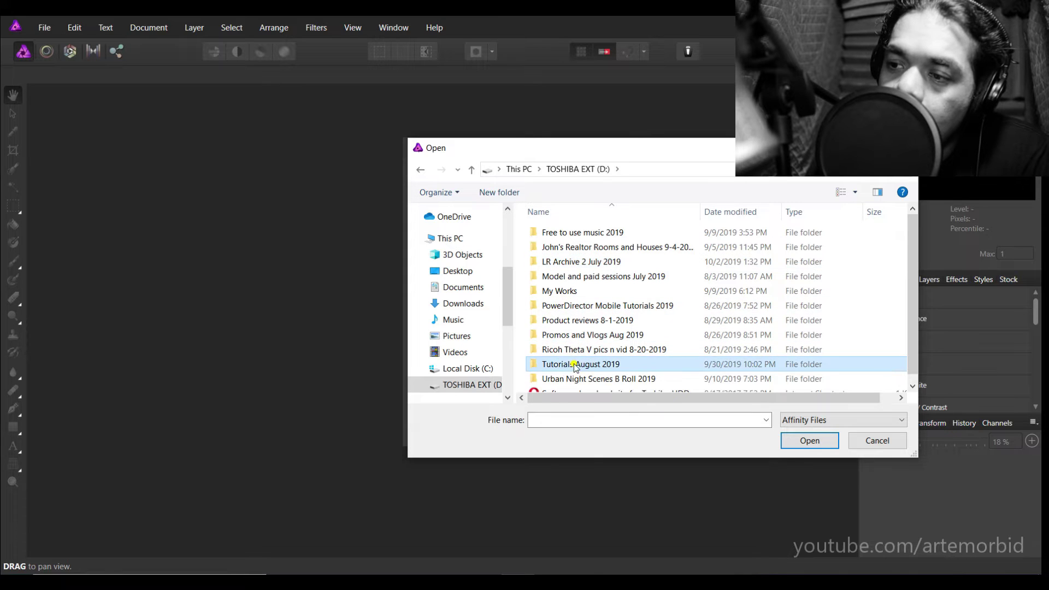
double_click(575, 367)
click(582, 268)
double_click(582, 268)
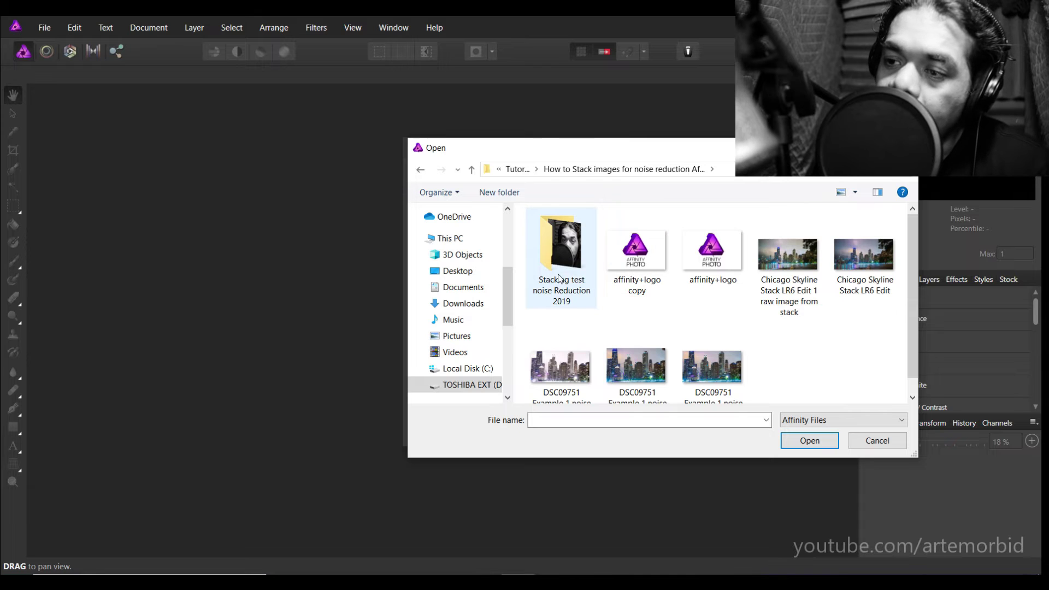
click(574, 283)
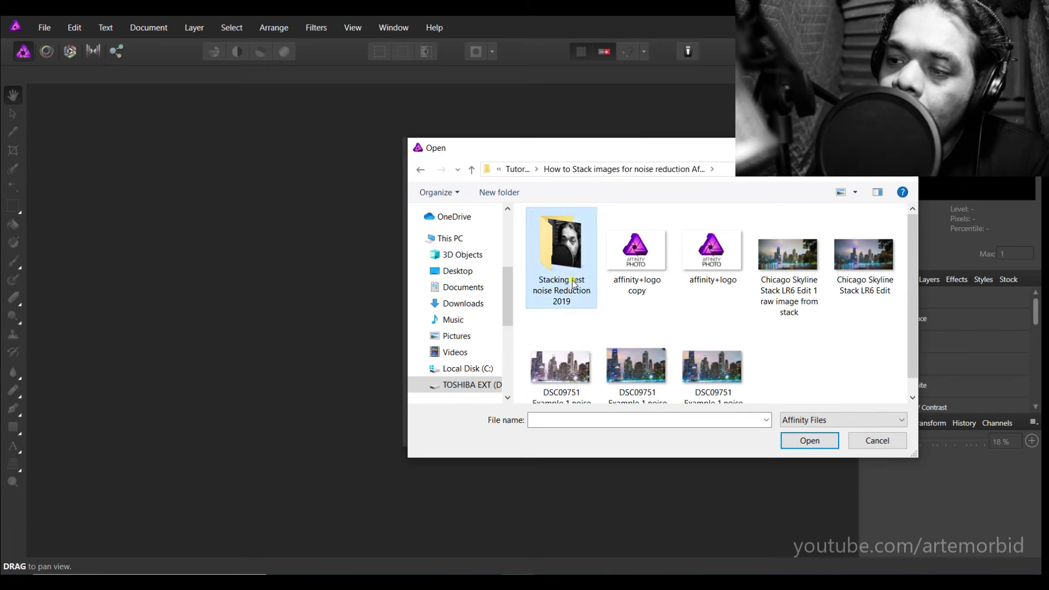
double_click(574, 283)
double_click(574, 283)
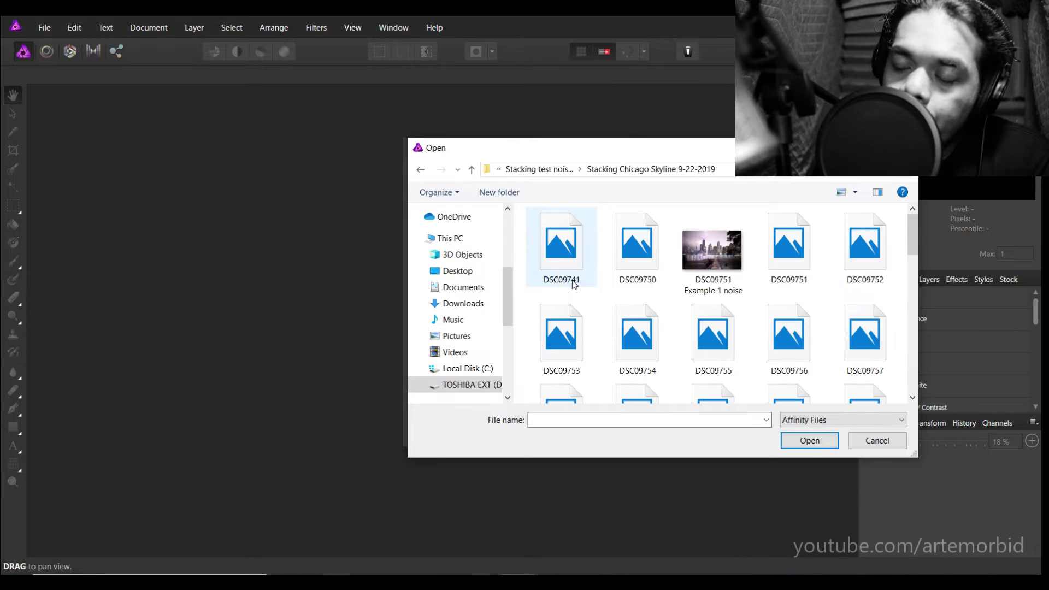
Select the skyline frames DSC09751 through DSC09761.
click(779, 255)
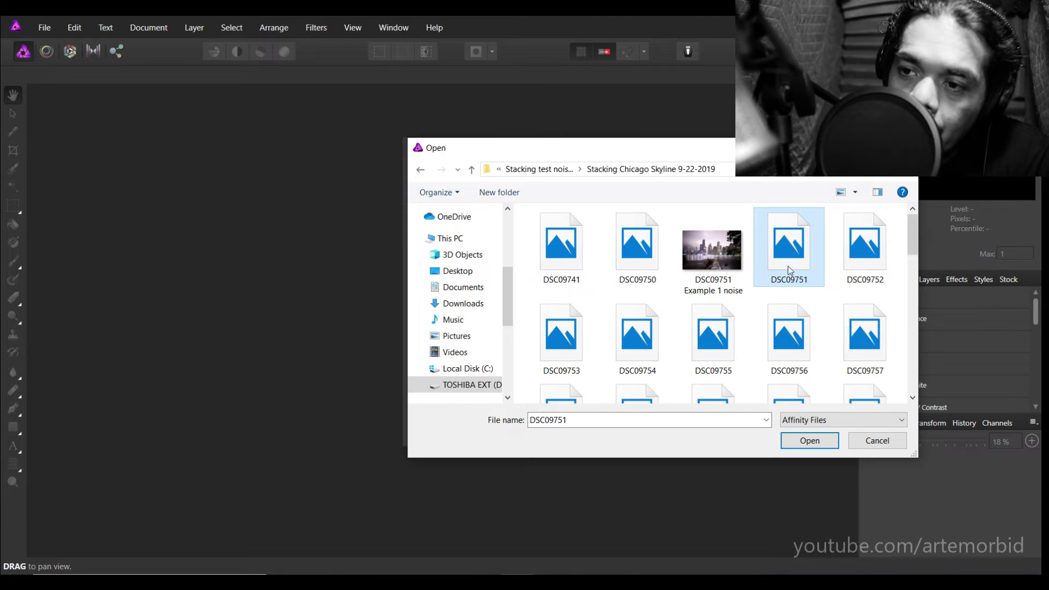
scroll(797, 276, down, 1)
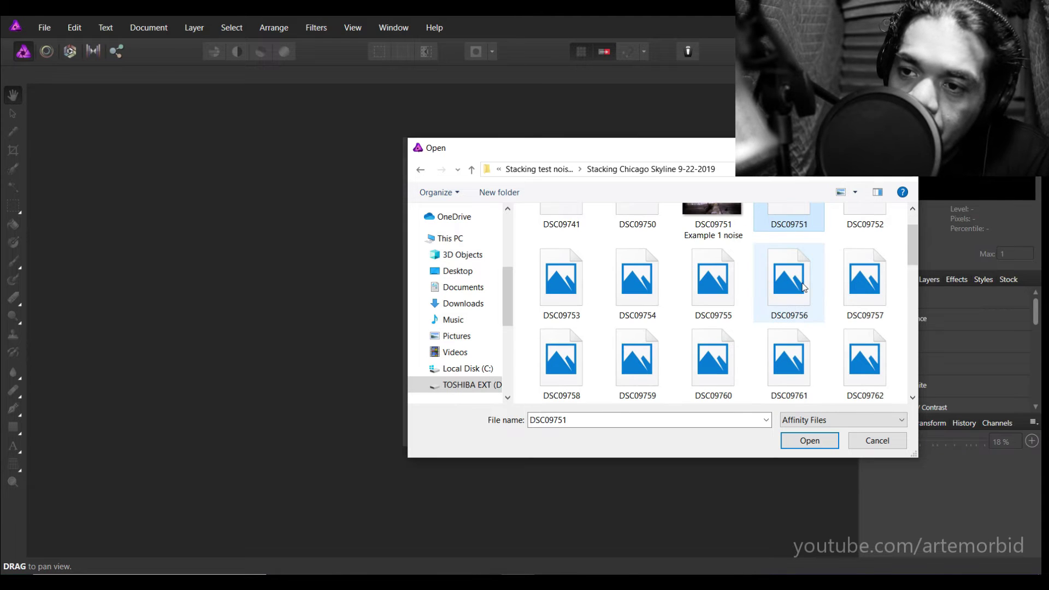
click(796, 344)
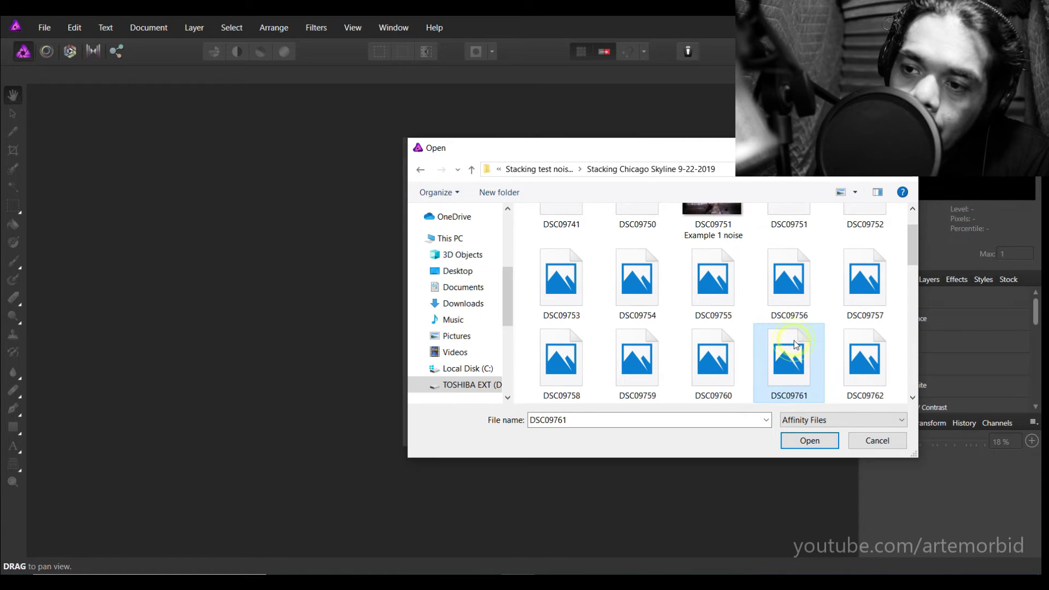
shift+click(792, 230)
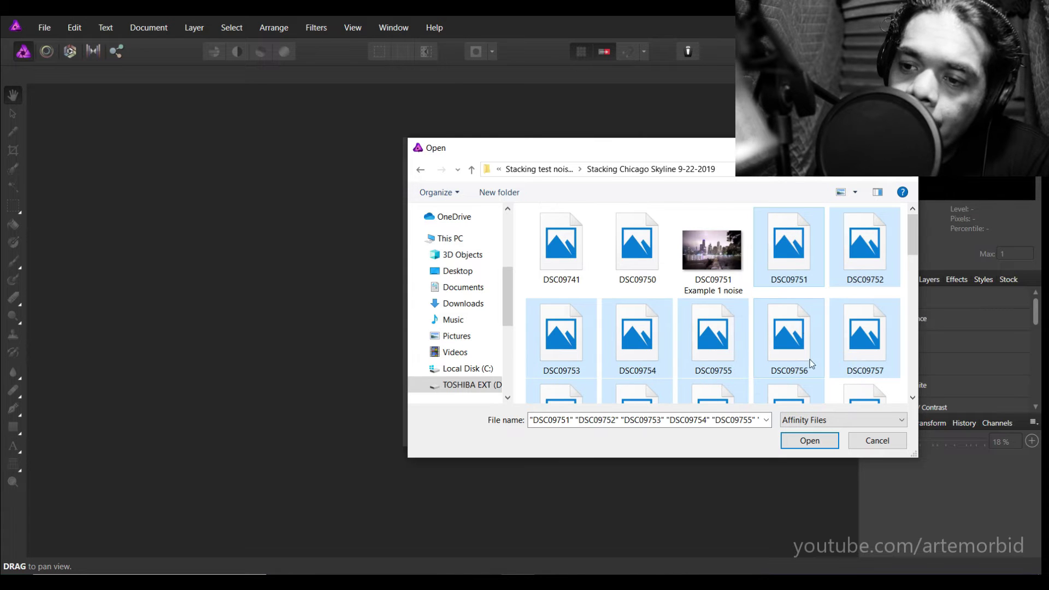
Build the live stack from DSC09751–DSC09761 and expand the Live Stack Group in Layers.
click(803, 441)
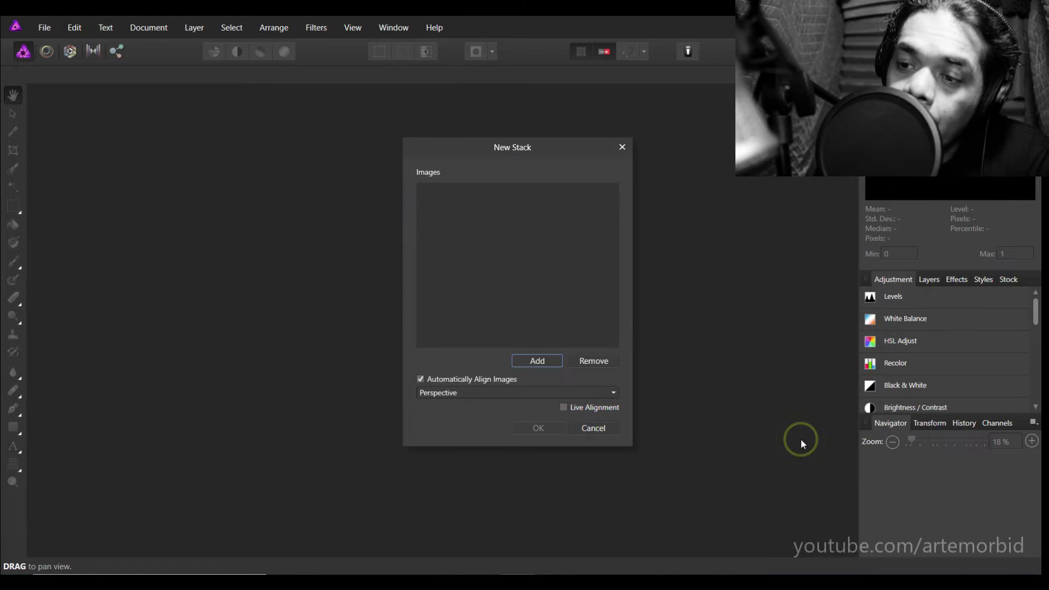
click(546, 425)
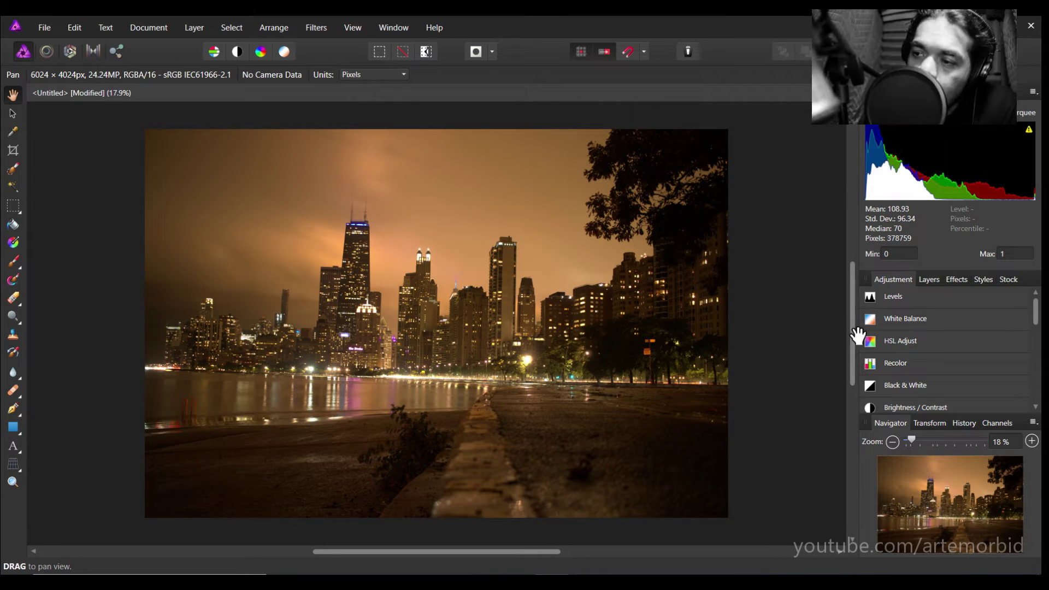
click(929, 280)
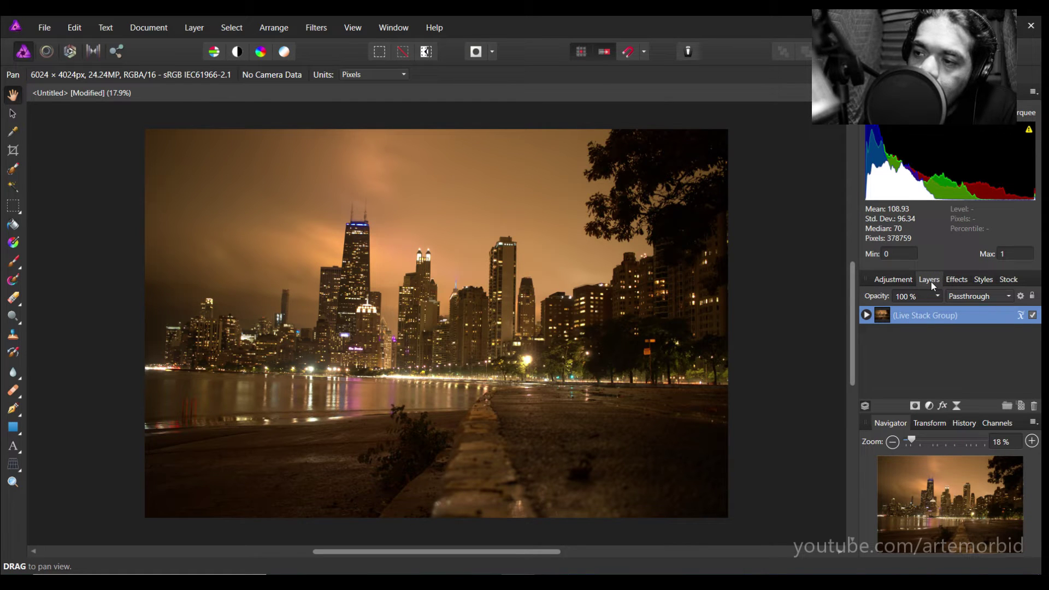
click(867, 316)
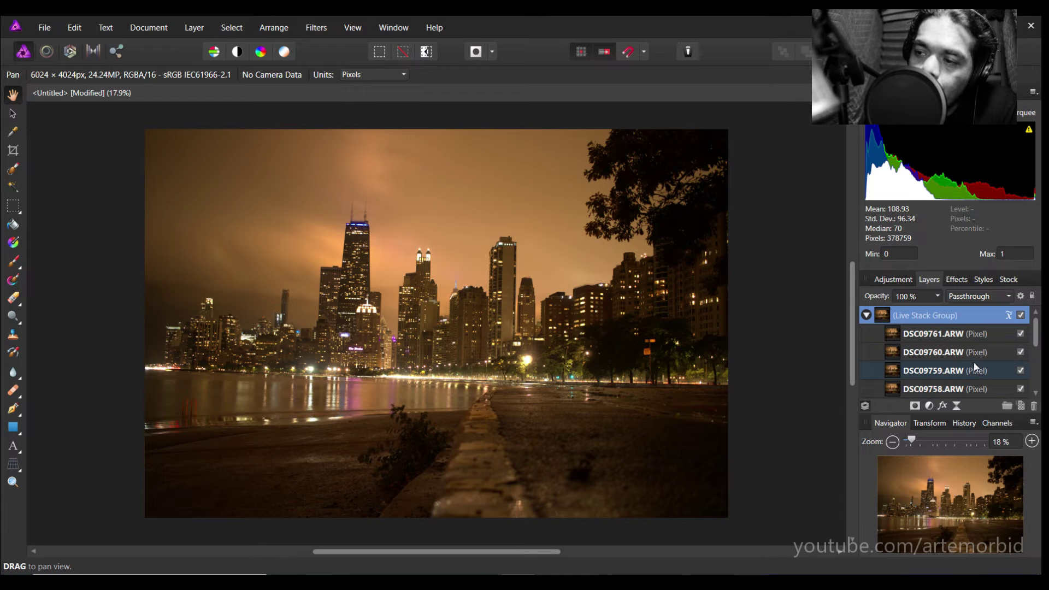
scroll(976, 357, down, 3)
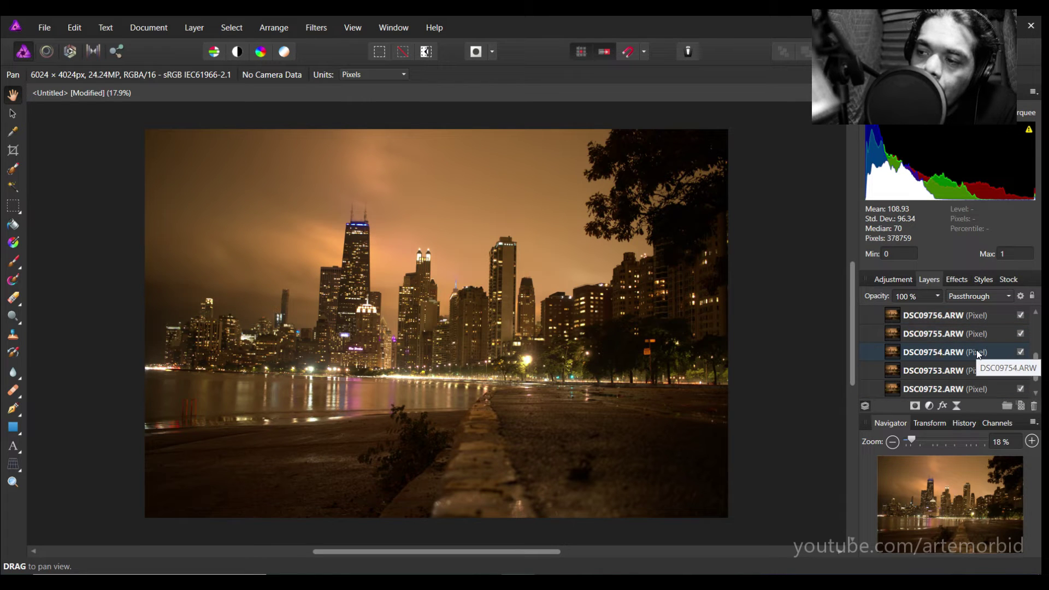
scroll(978, 355, down, 1)
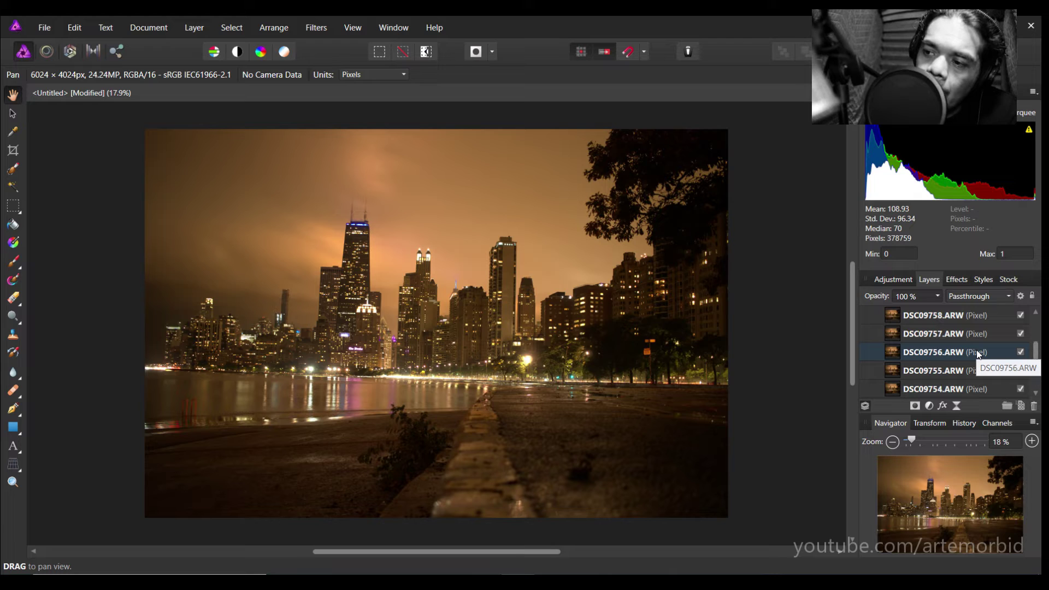
scroll(980, 352, up, 5)
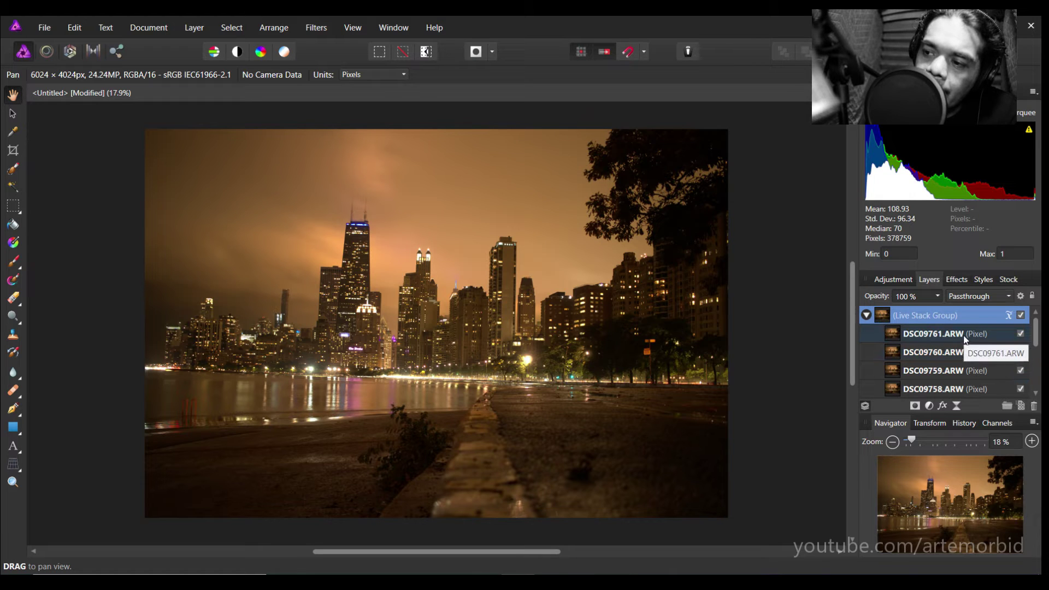
Hide frames DSC09759 and DSC09758, then hide and re-show the whole Live Stack Group.
click(1020, 353)
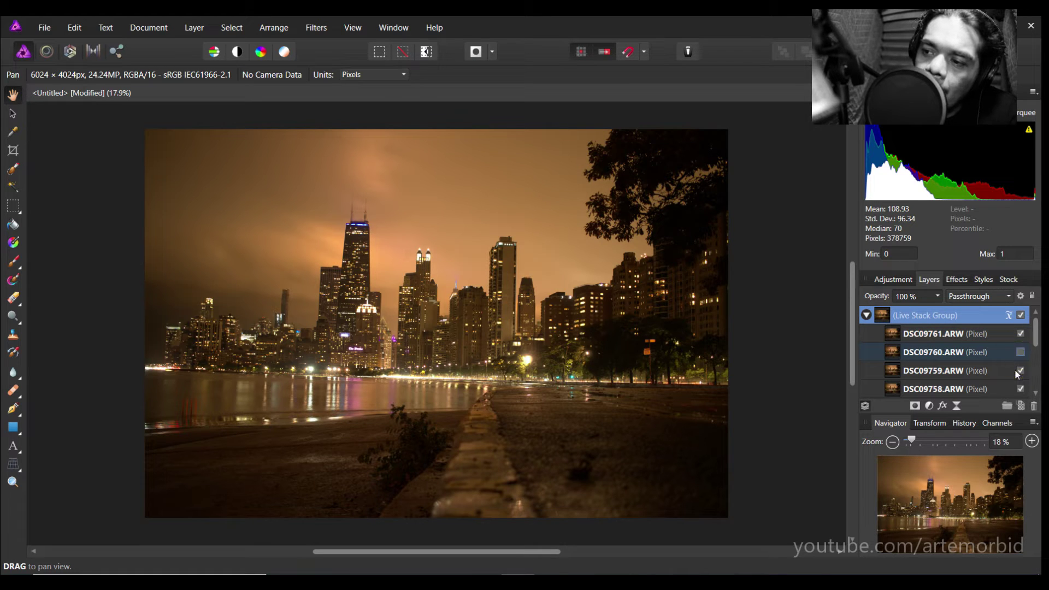
click(1020, 371)
click(1020, 389)
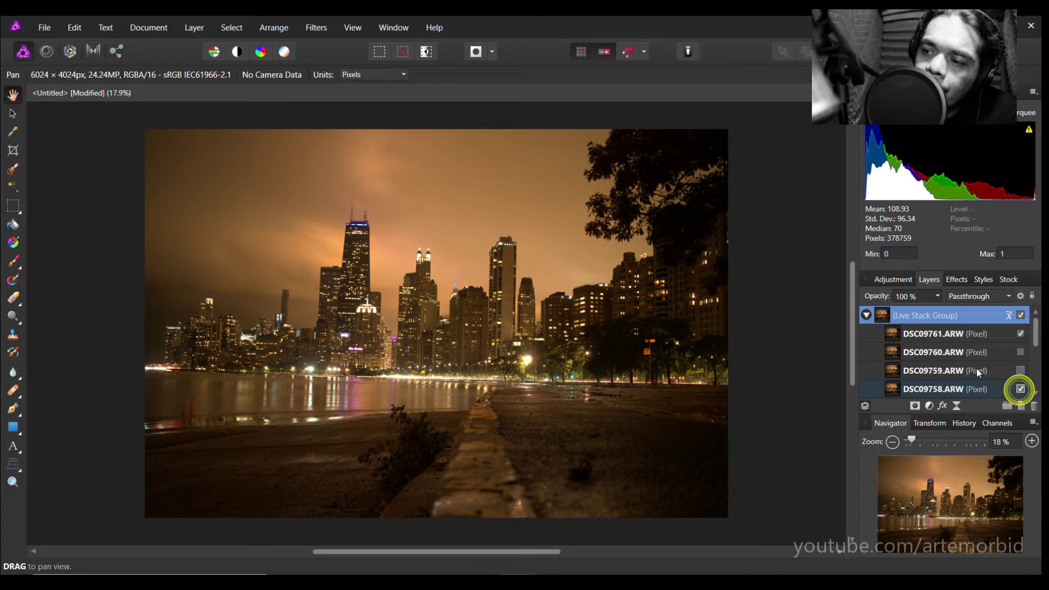
click(1021, 315)
scroll(994, 343, down, 2)
scroll(994, 343, up, 2)
click(1021, 316)
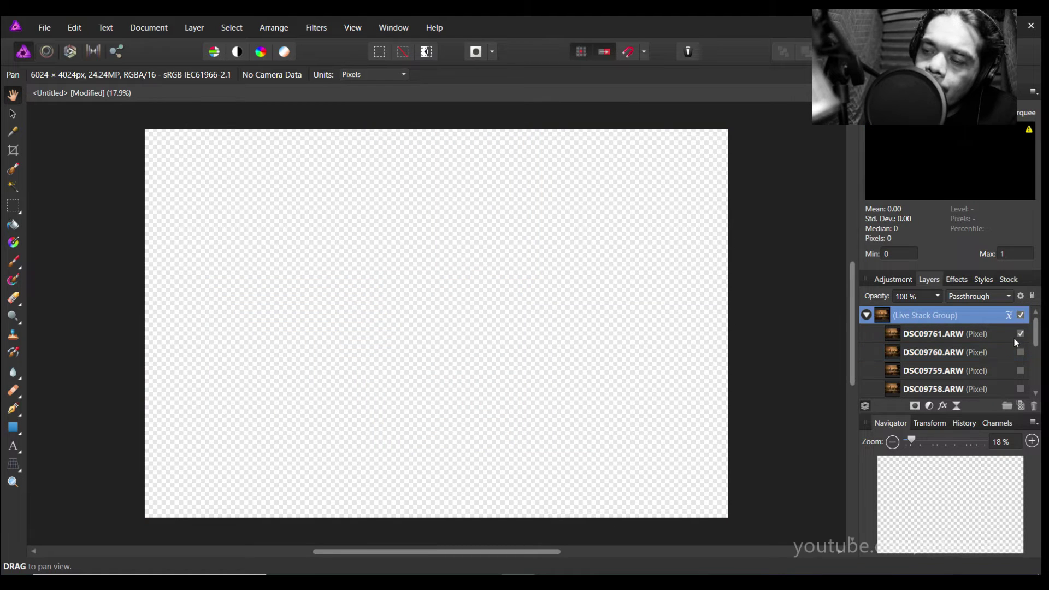
scroll(1009, 356, down, 3)
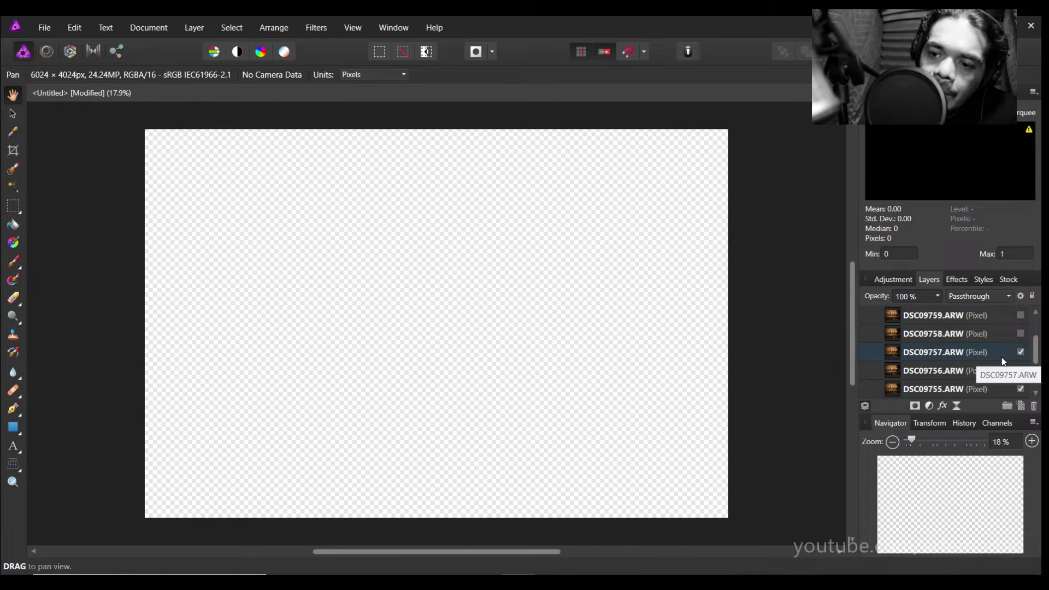
scroll(1007, 349, down, 1)
Test frames DSC09755–DSC09752 on and off, then re-show DSC09760 and DSC09759.
click(1020, 334)
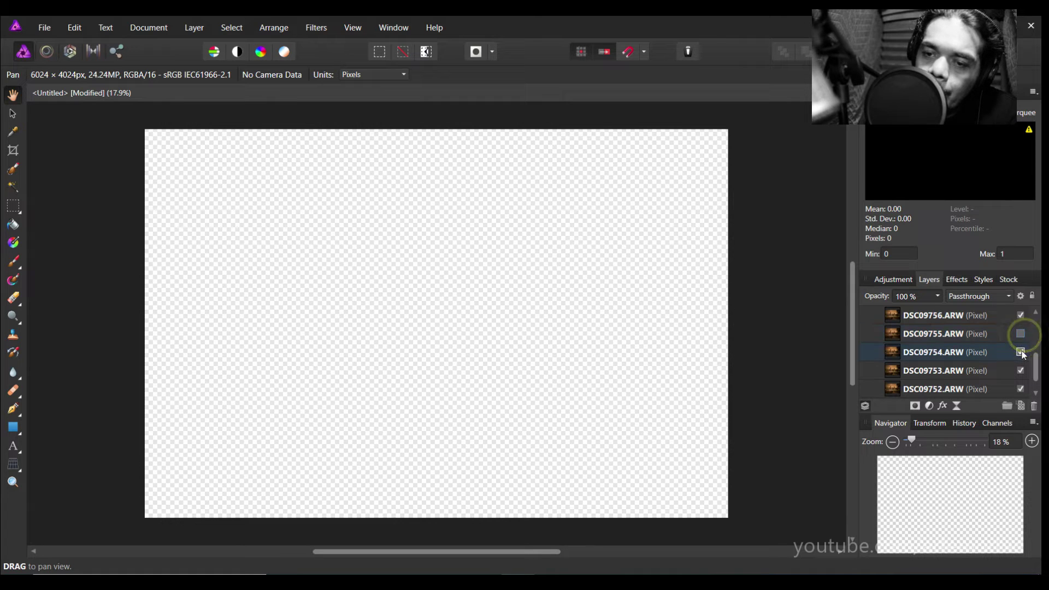
click(1021, 352)
click(1020, 371)
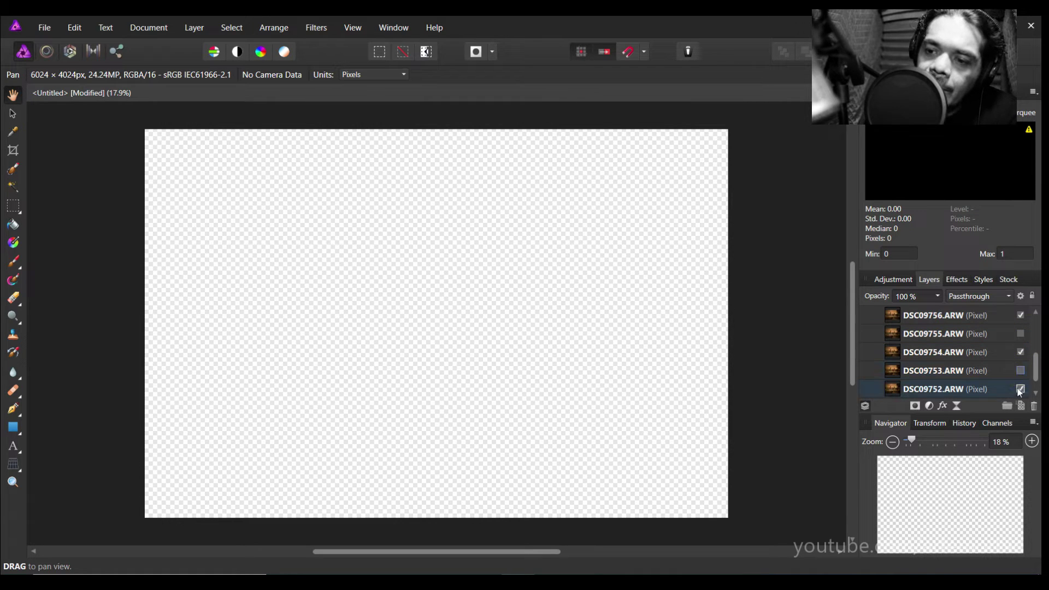
click(1020, 389)
click(1021, 371)
click(1021, 390)
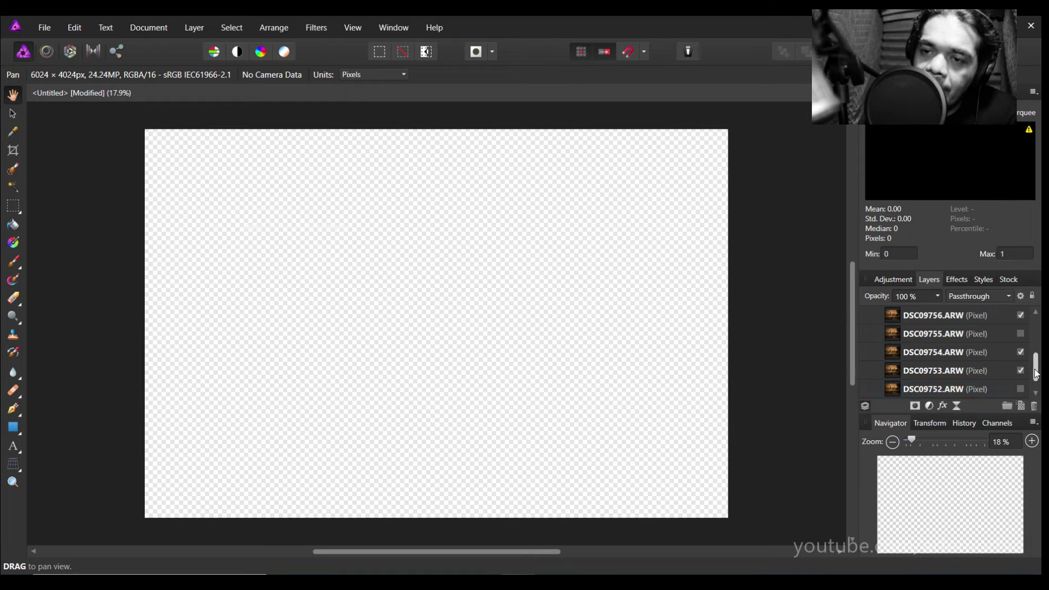
click(1020, 334)
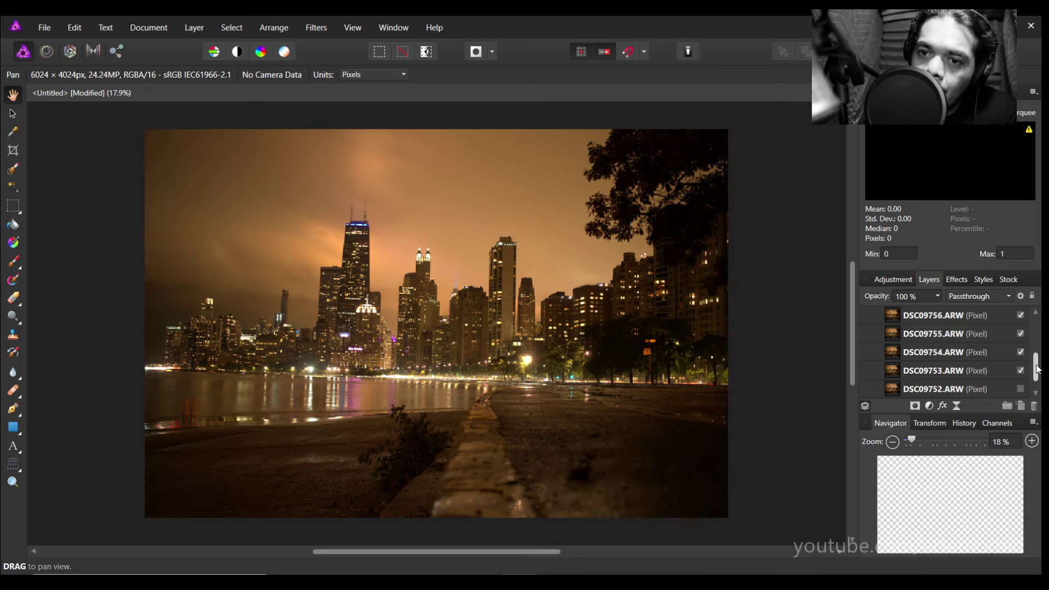
drag(1037, 369, 1037, 323)
click(1020, 352)
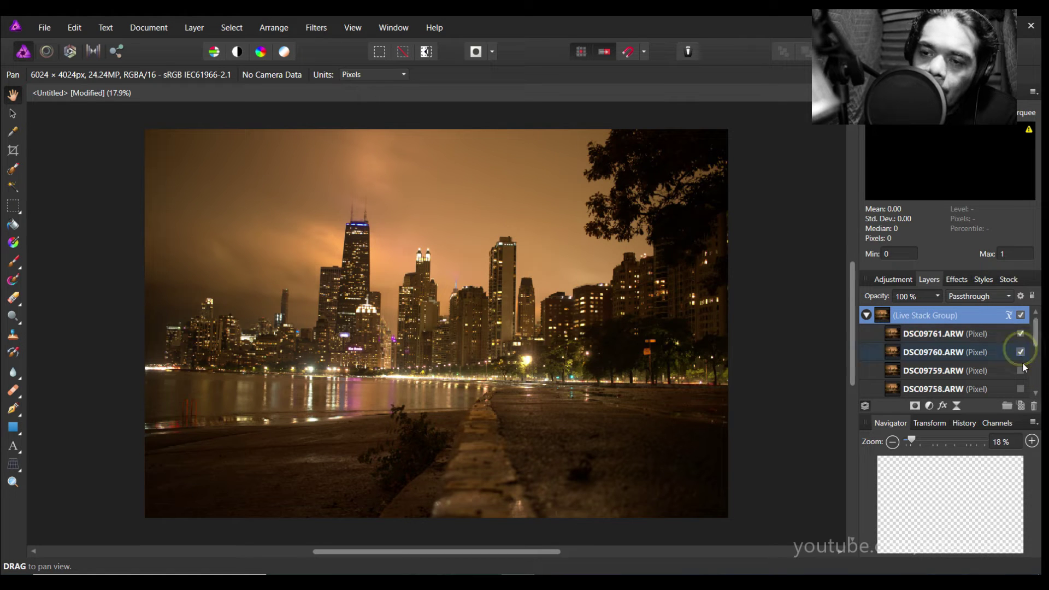
click(1020, 370)
click(1020, 389)
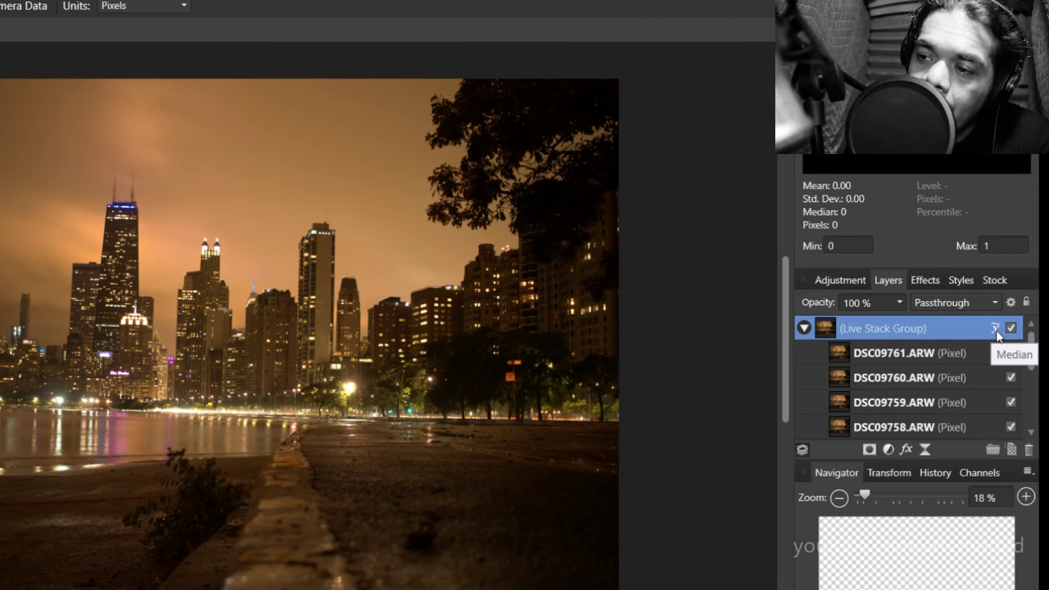
click(995, 328)
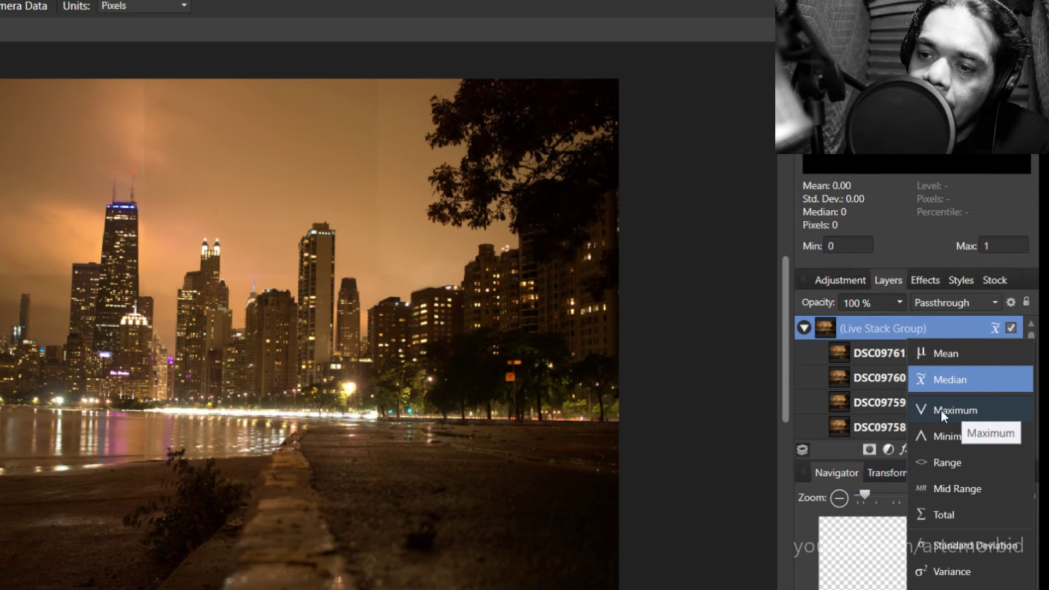
click(954, 351)
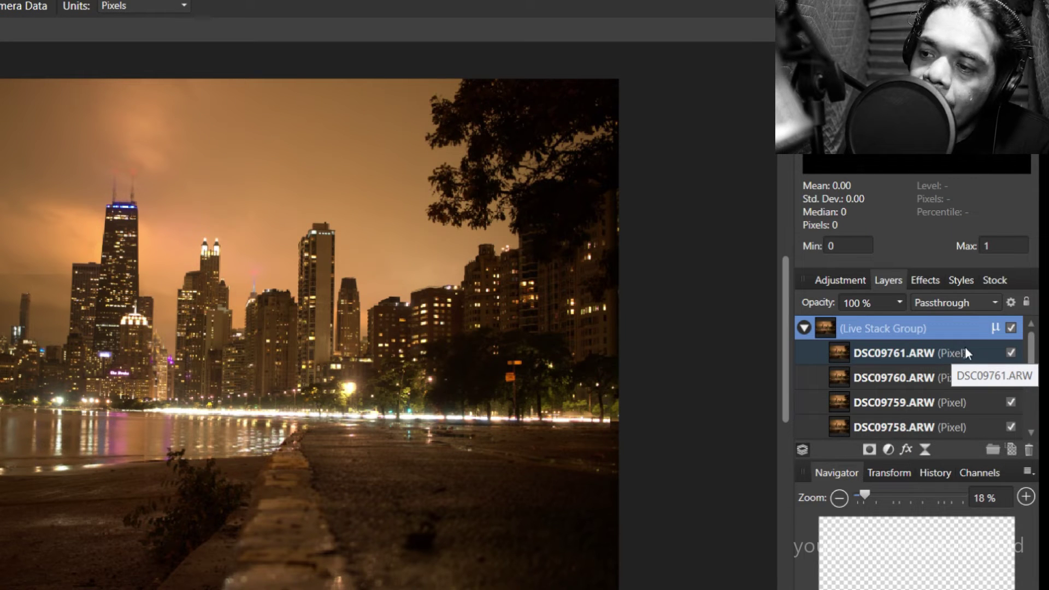
click(996, 328)
click(958, 410)
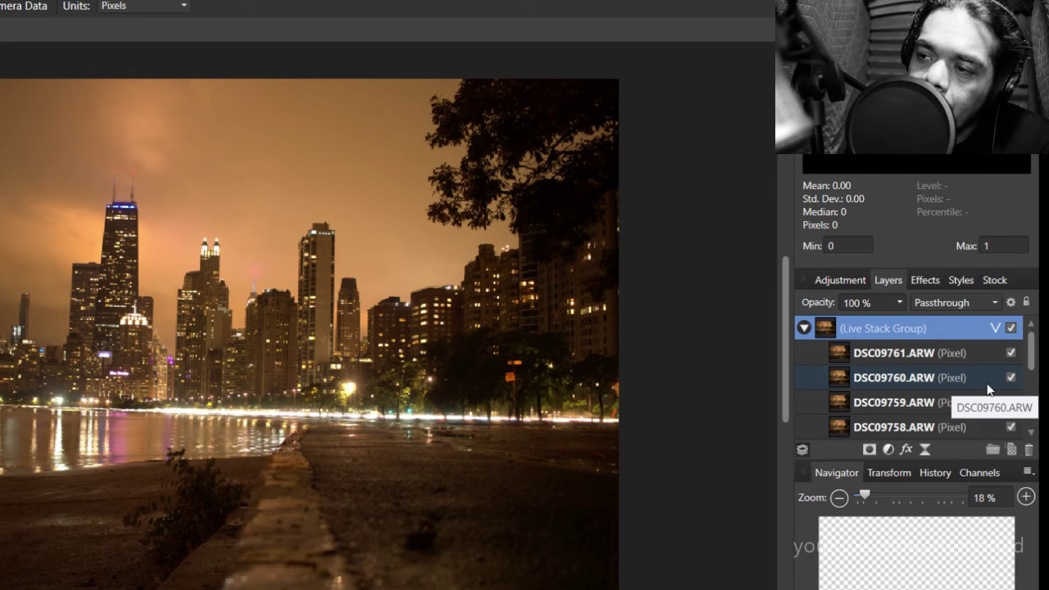
click(991, 327)
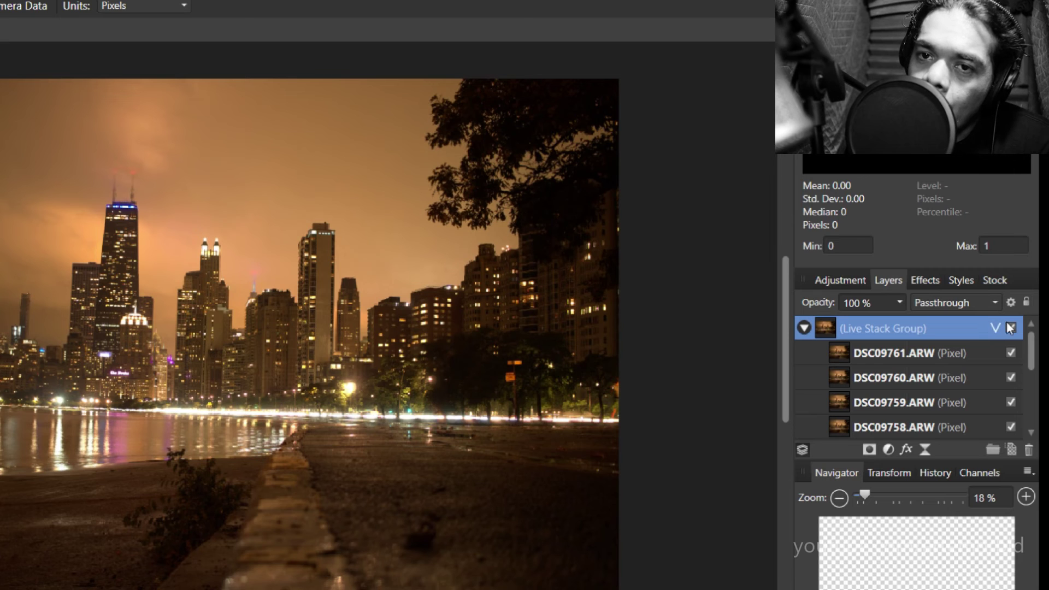
click(971, 379)
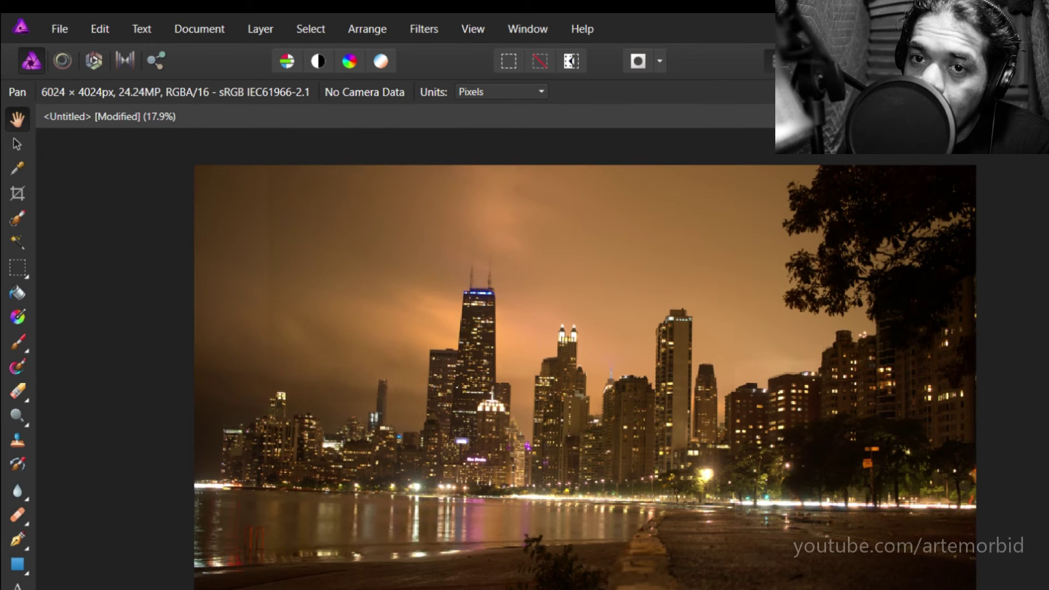
Start File > Save As, then close the dialog without saving.
click(64, 31)
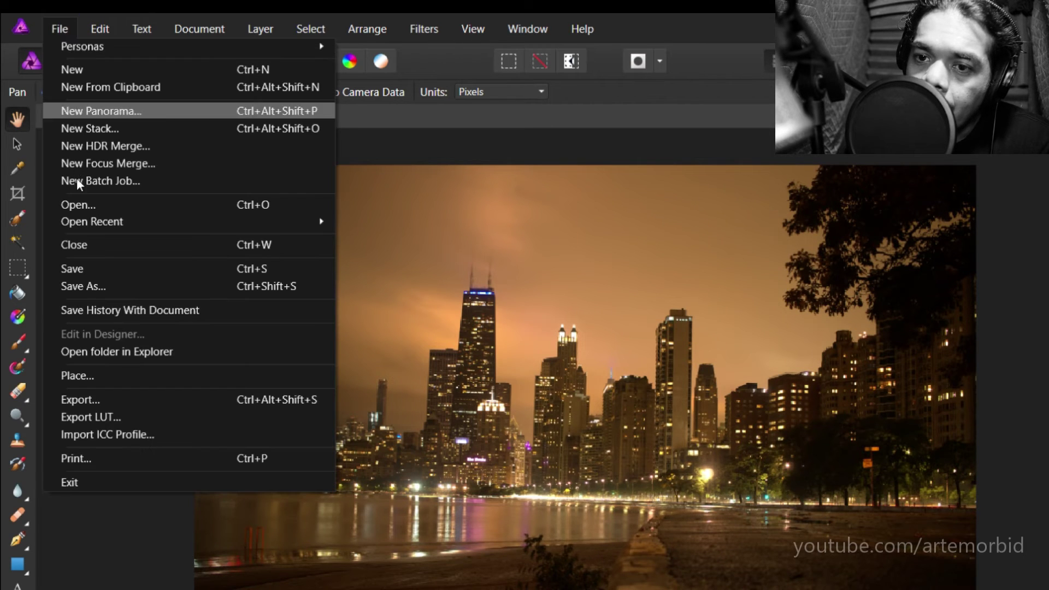
click(85, 288)
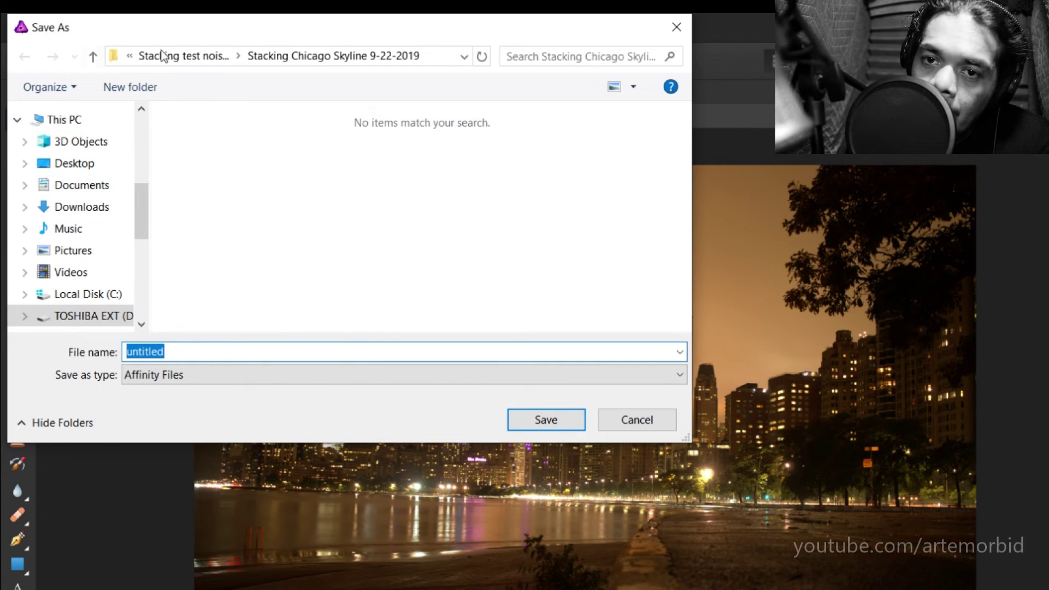
click(685, 24)
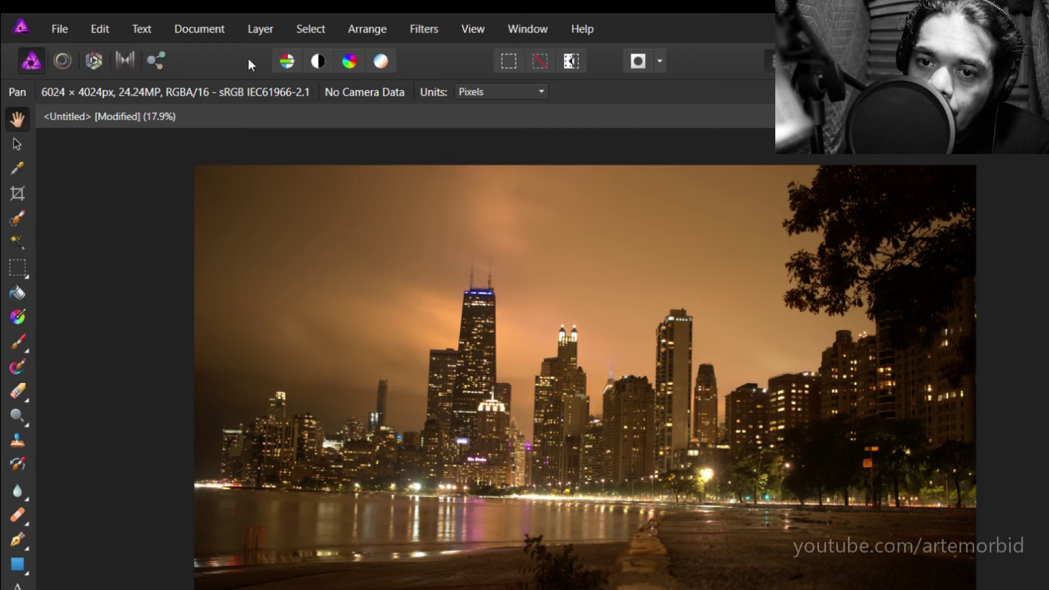
Open File > Export to review JPEG settings at 6024 × 4024 px, quality 100.
click(61, 28)
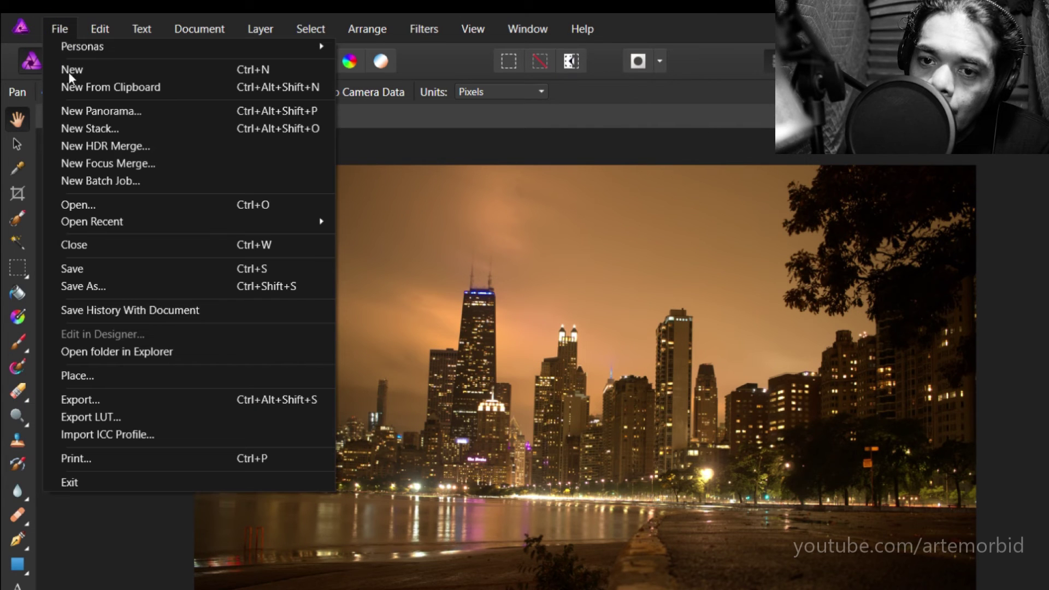
click(129, 400)
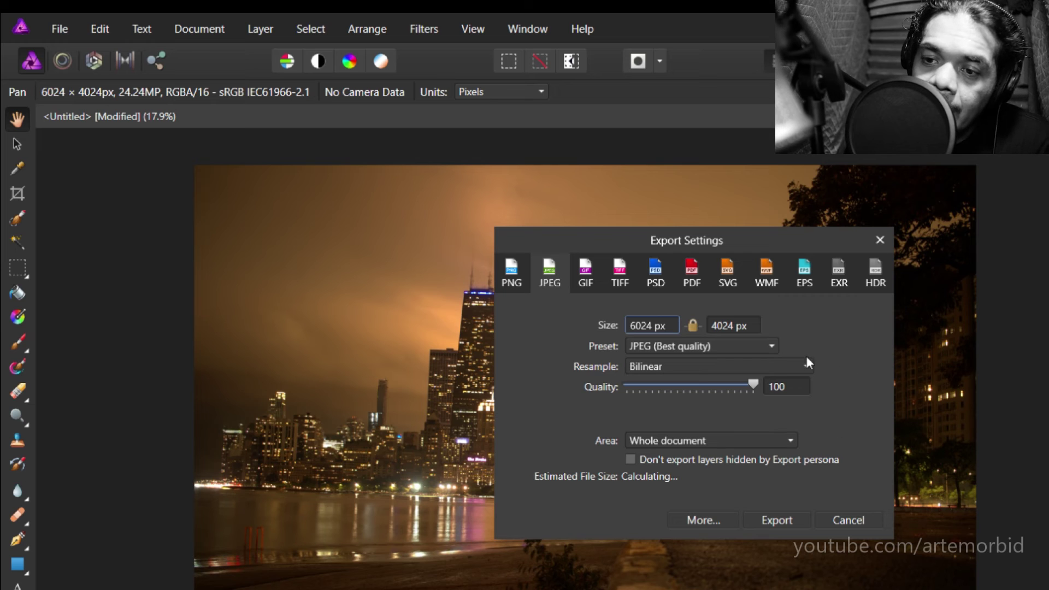
click(876, 241)
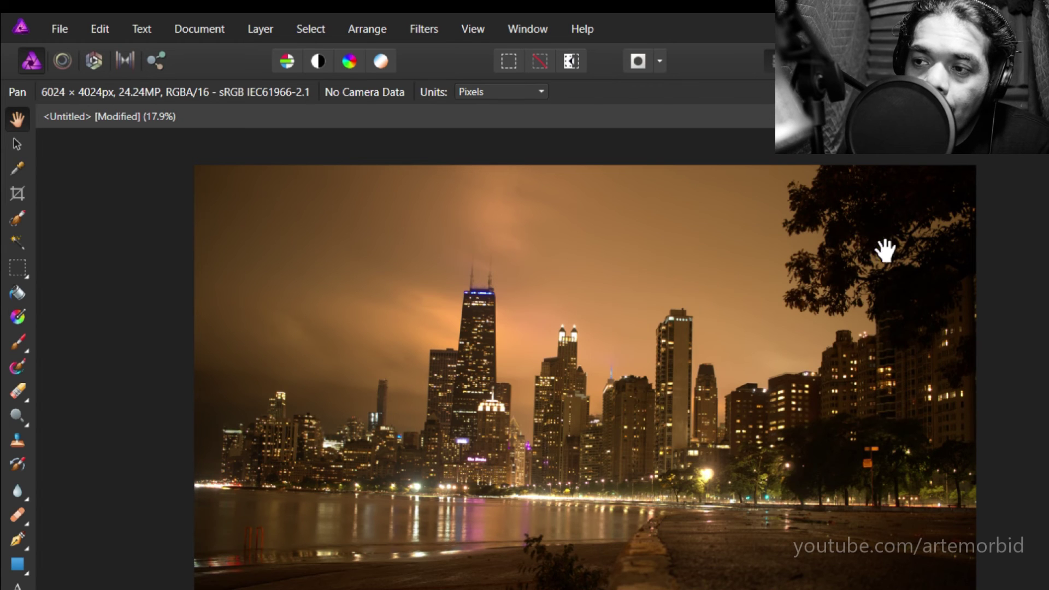